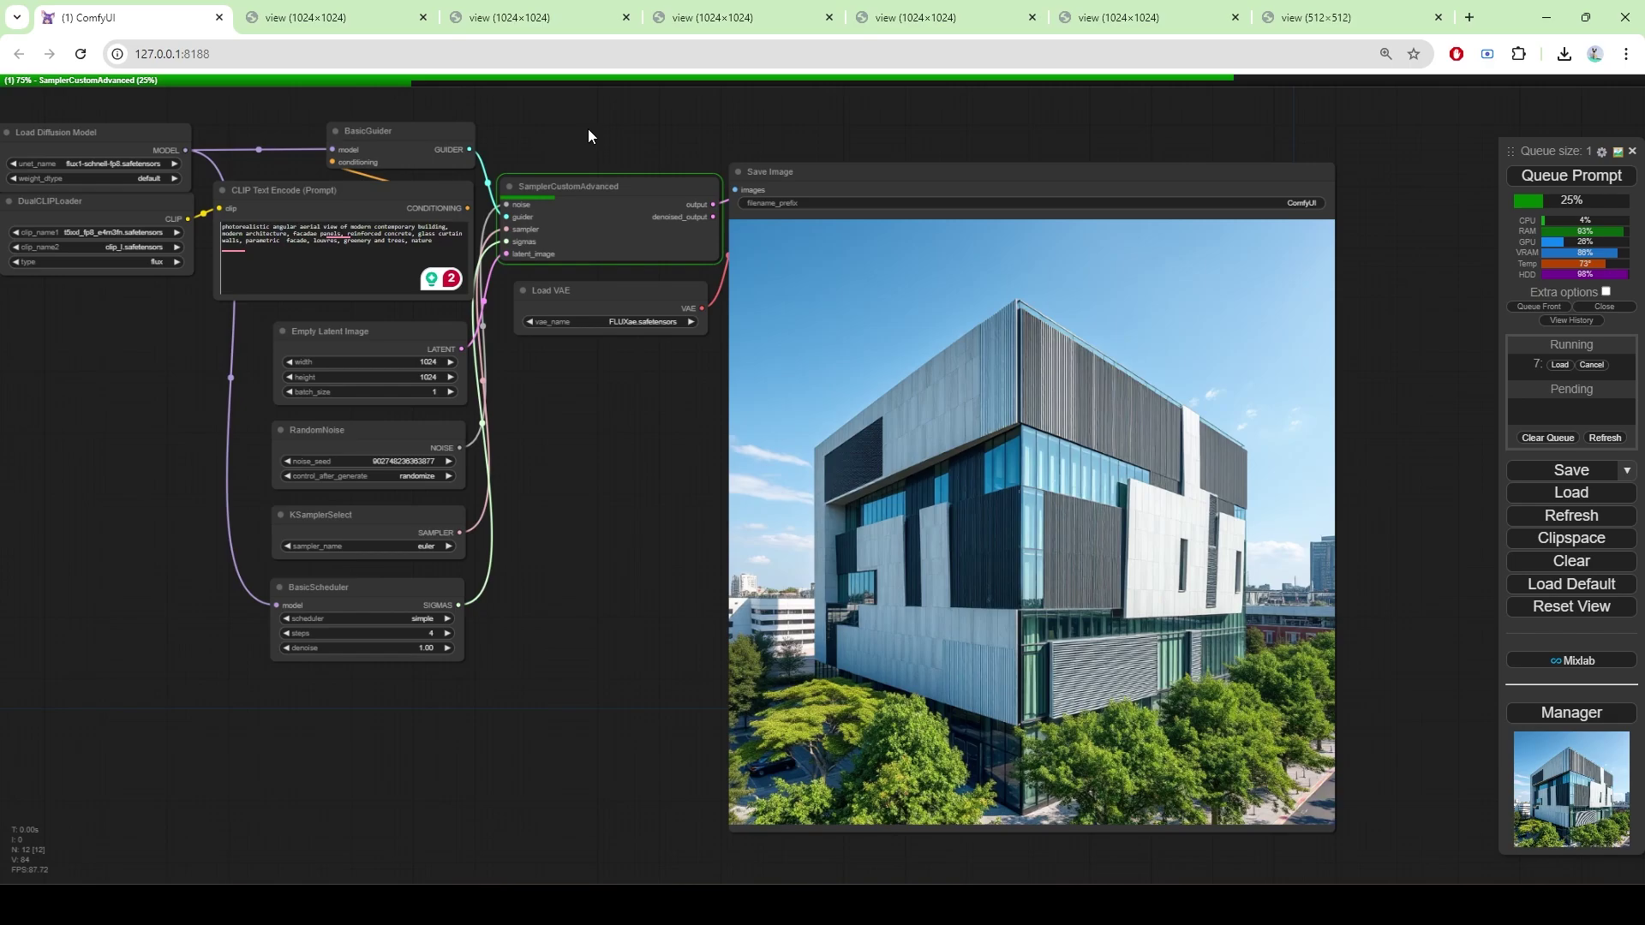
# Pan the canvas right and down to show the Flux Schnell loader, T5/CLIP-L encoders and prompt
pyautogui.moveTo(590, 135); pyautogui.dragTo(649, 132)
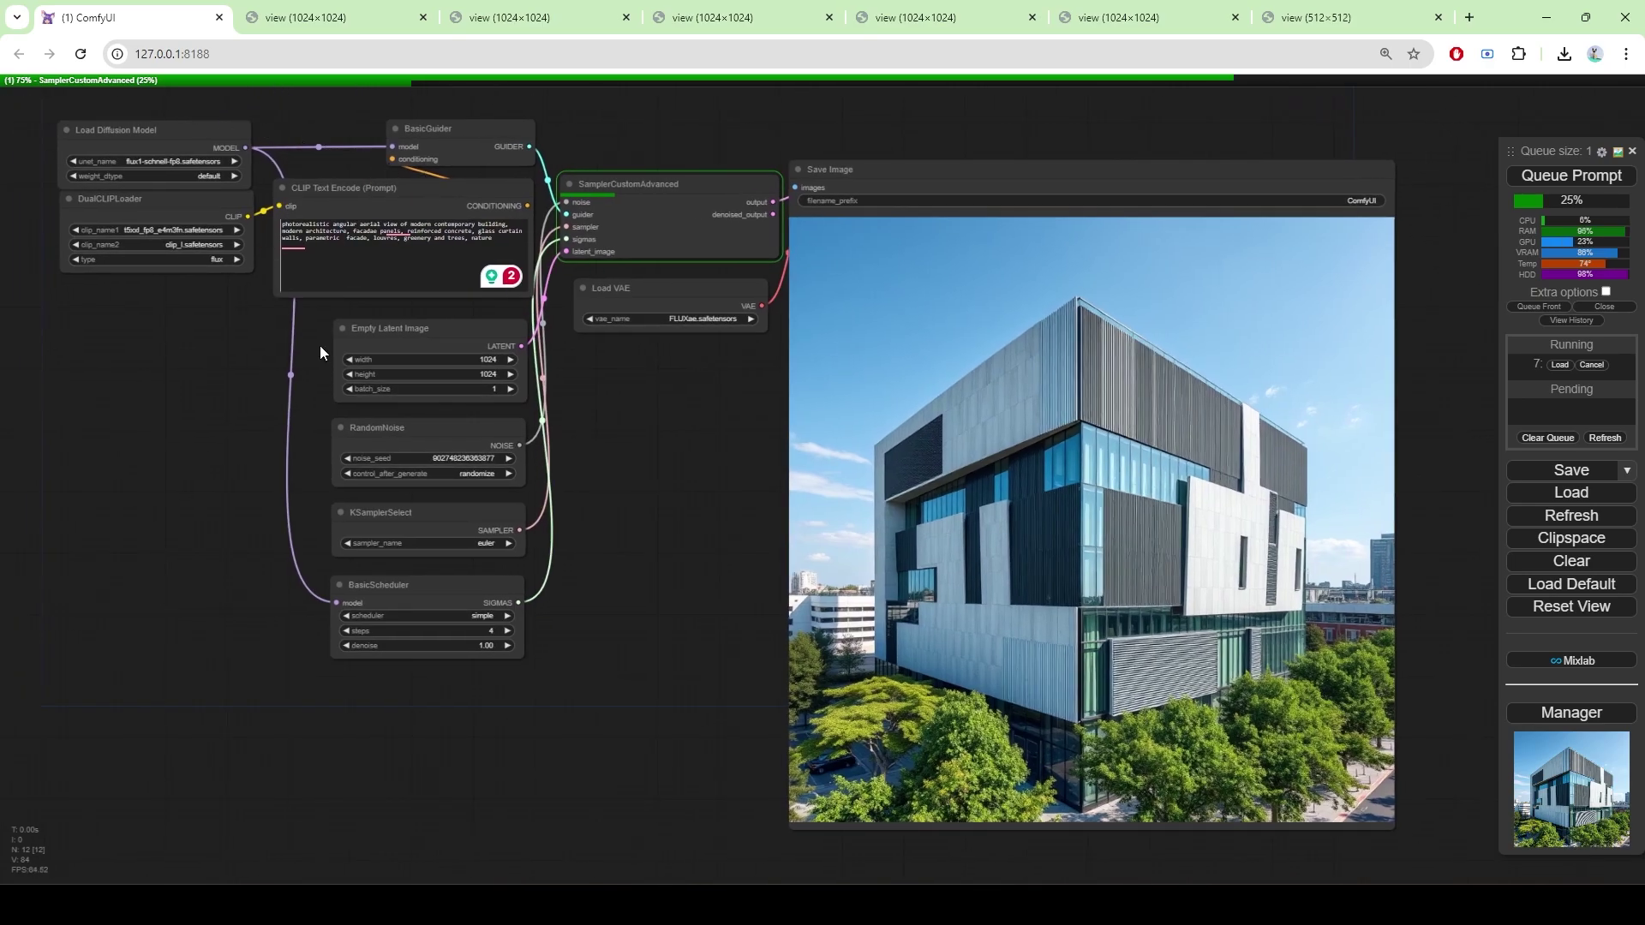
pyautogui.moveTo(644, 437); pyautogui.dragTo(759, 482)
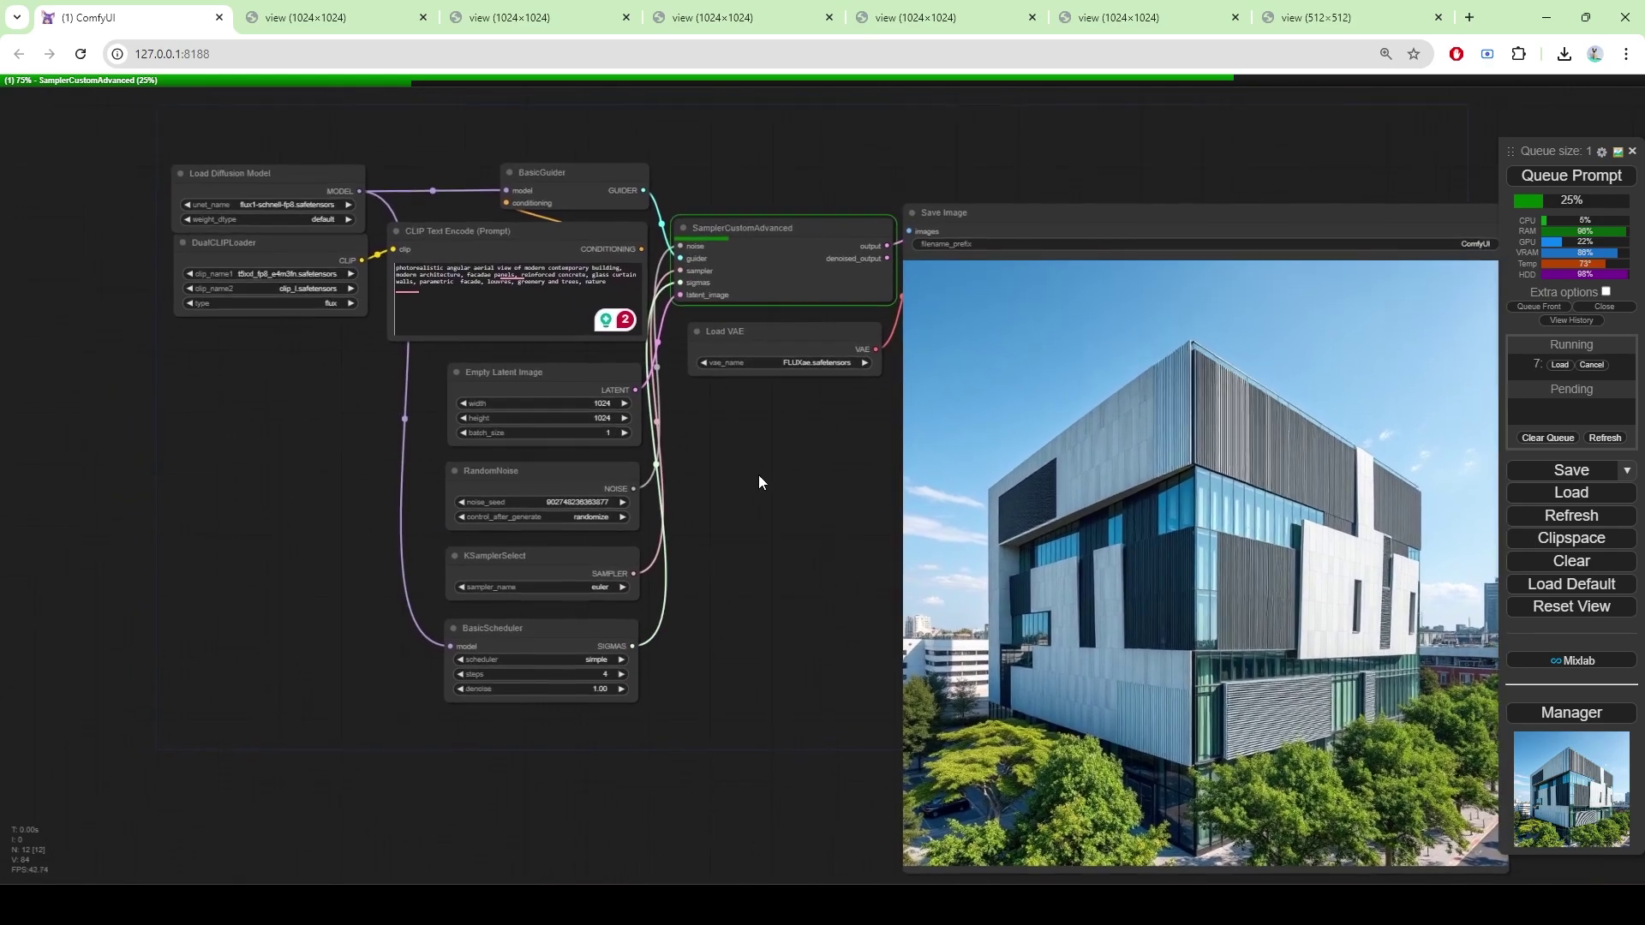
pyautogui.scroll(2, 210, 144)
pyautogui.scroll(1, 181, 171)
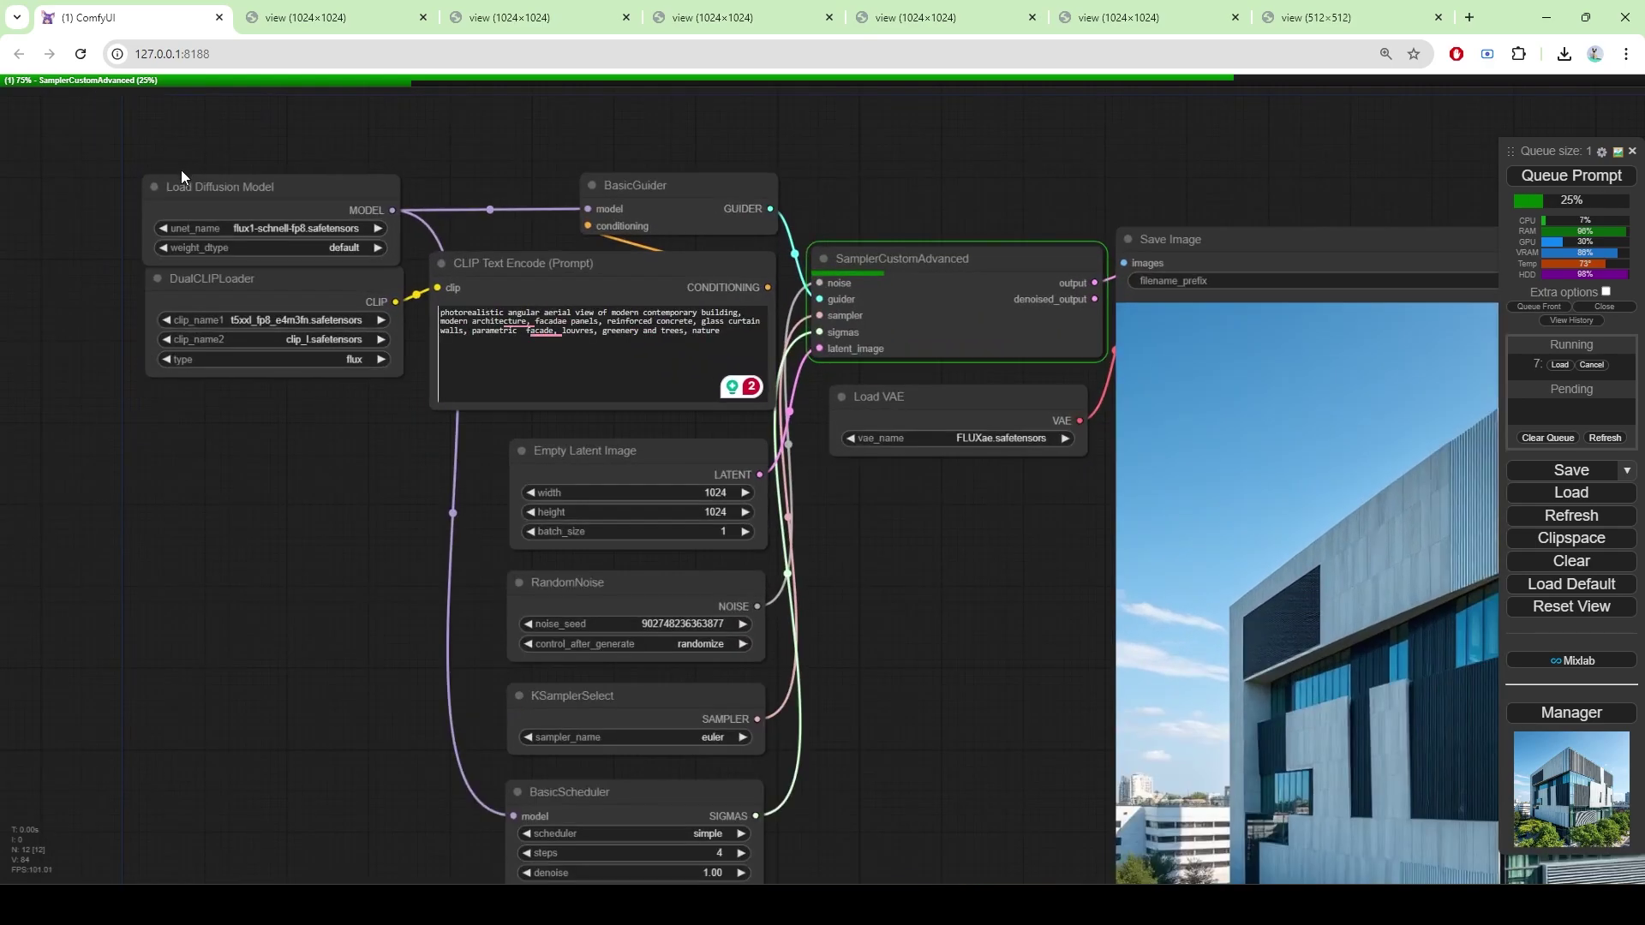
pyautogui.scroll(3, 180, 170)
pyautogui.scroll(1, 180, 169)
pyautogui.scroll(1, 181, 169)
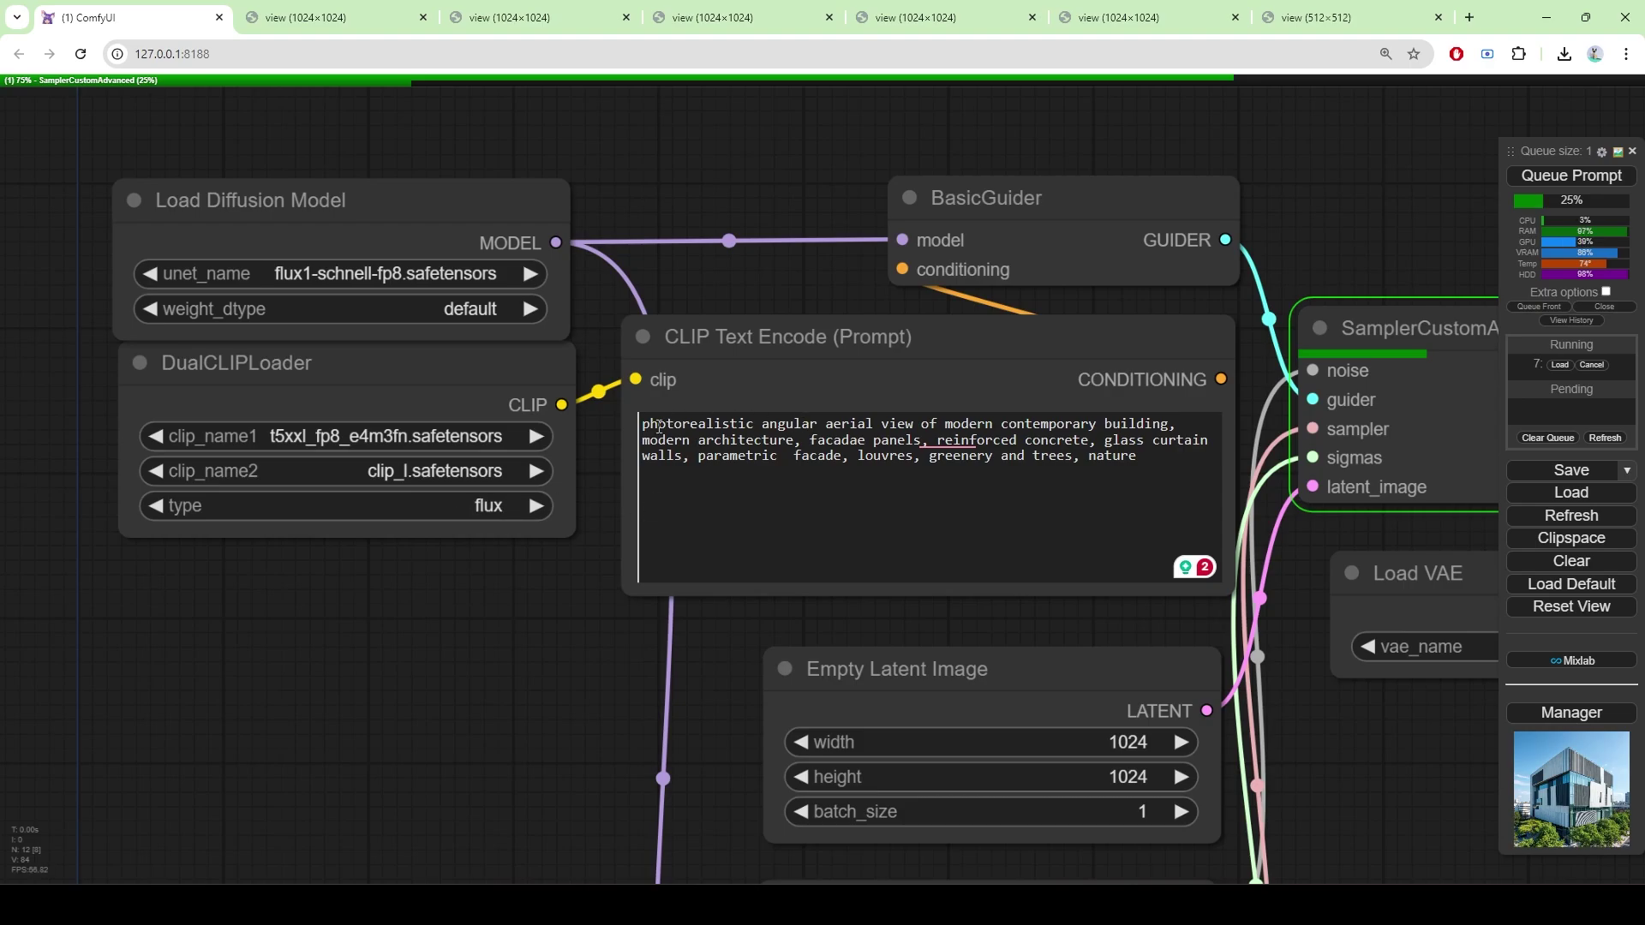
# Select the entire aerial building prompt in the CLIP Text Encode (Prompt) box
pyautogui.moveTo(643, 425)
pyautogui.mouseDown()
pyautogui.moveTo(993, 421)
pyautogui.moveTo(784, 433)
pyautogui.moveTo(930, 441)
pyautogui.mouseUp()
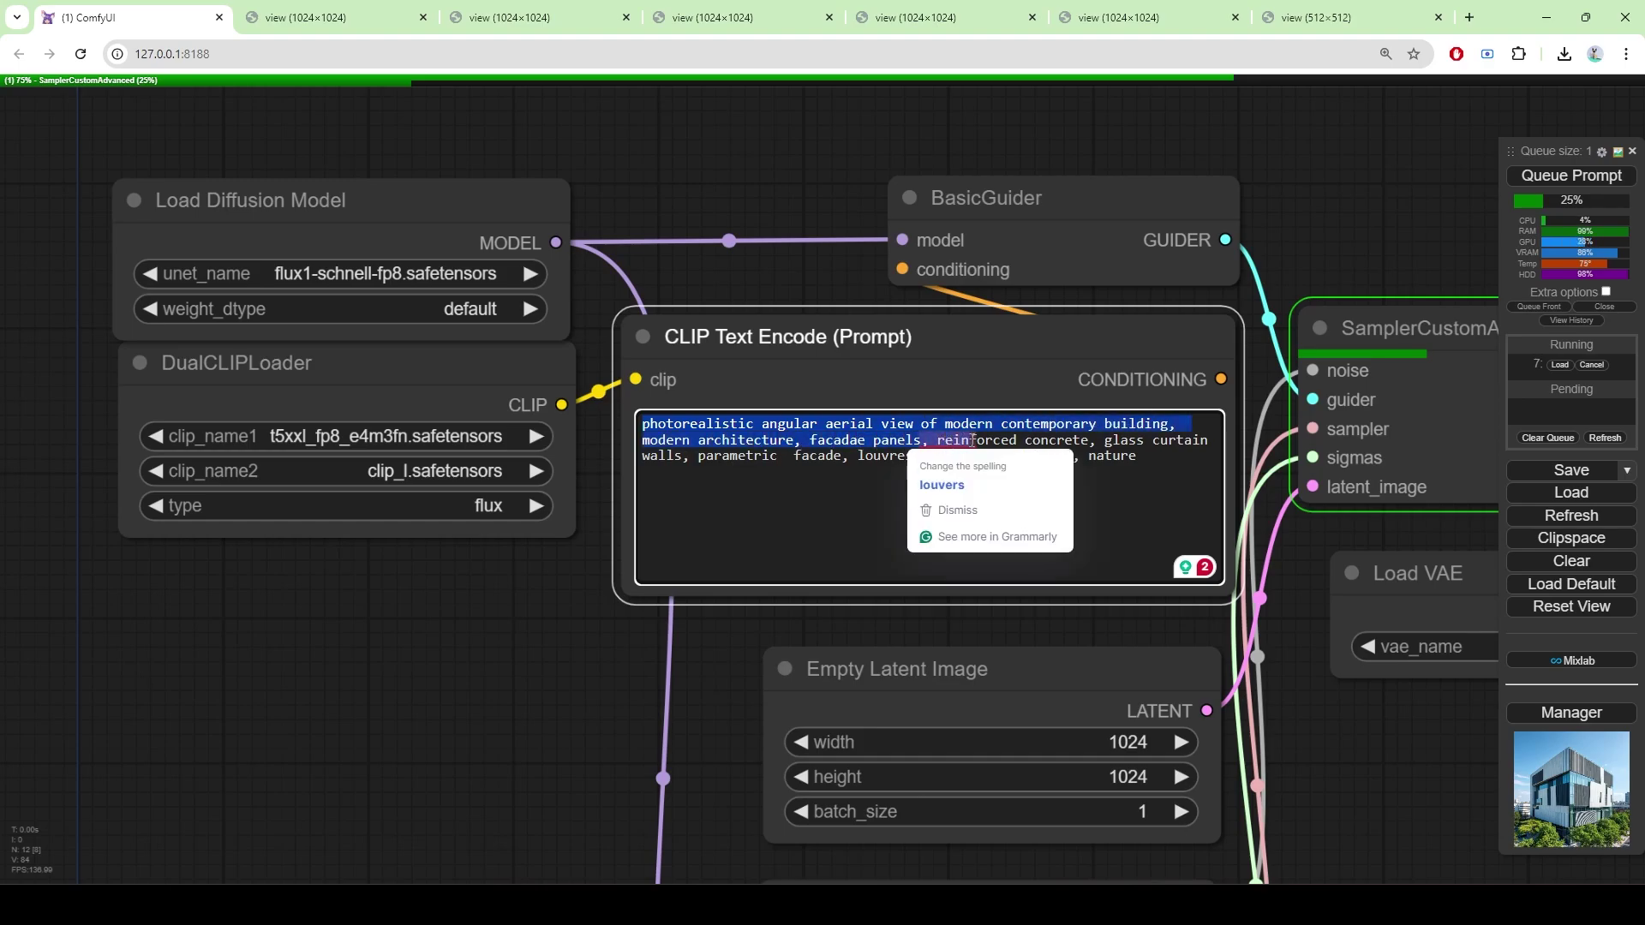
pyautogui.moveTo(932, 440); pyautogui.dragTo(1121, 460)
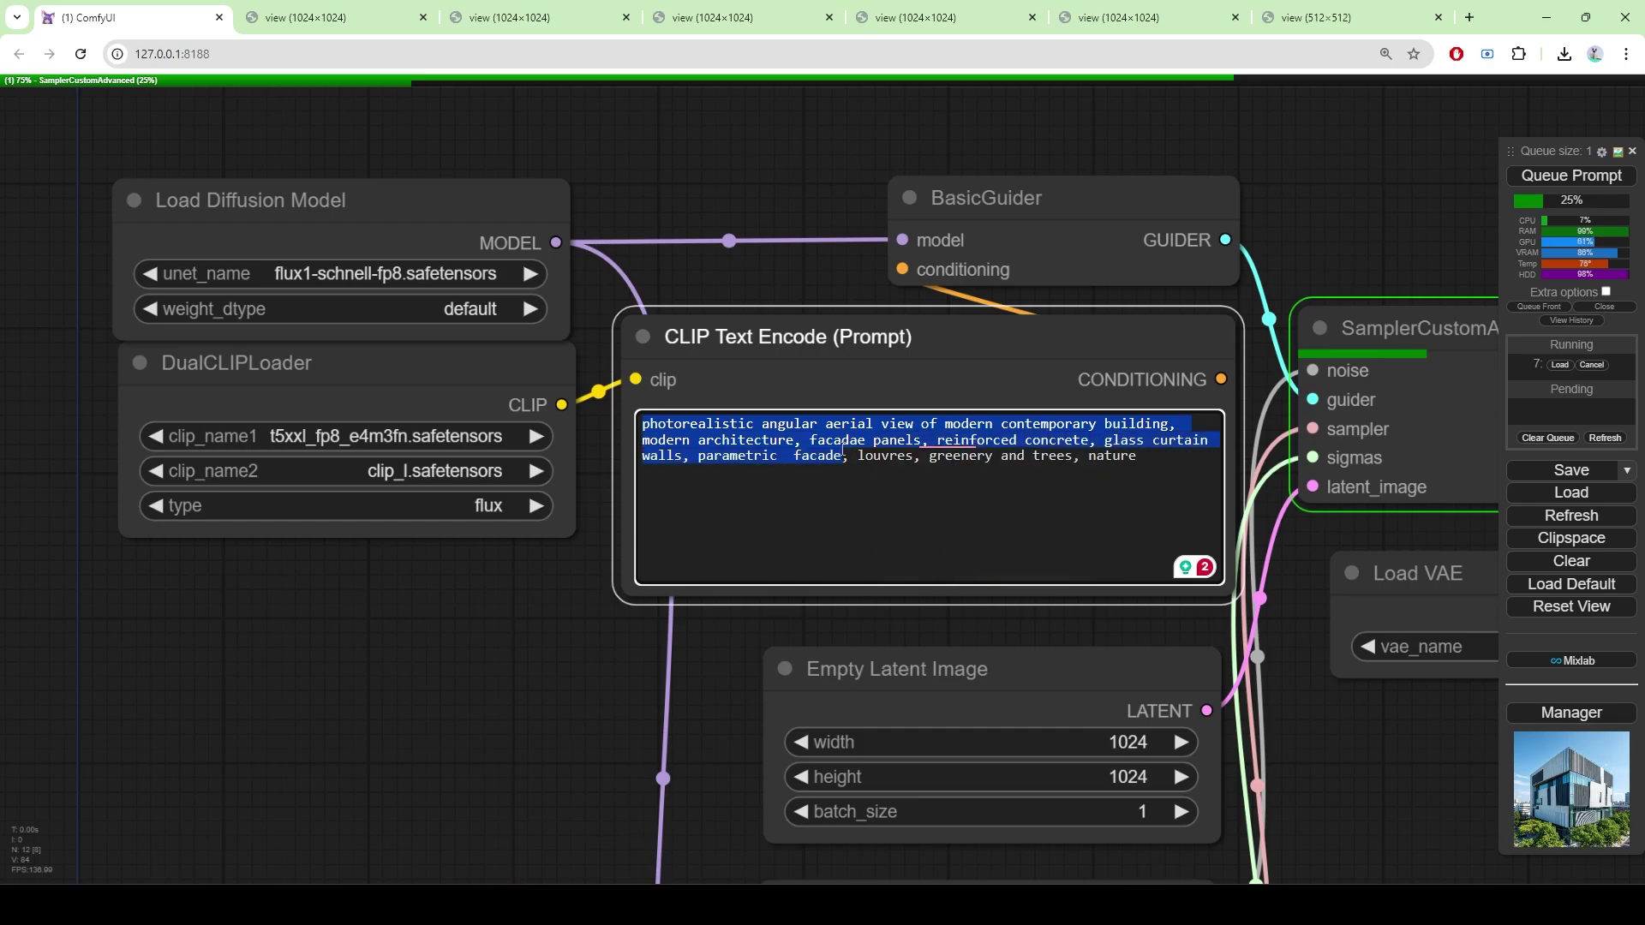
# Clear the prompt highlight and pan across the KSamplerSelect, BasicScheduler, BasicGuider and Save Image nodes
pyautogui.click(546, 539)
pyautogui.scroll(-2, 162, 567)
pyautogui.scroll(-2, 217, 569)
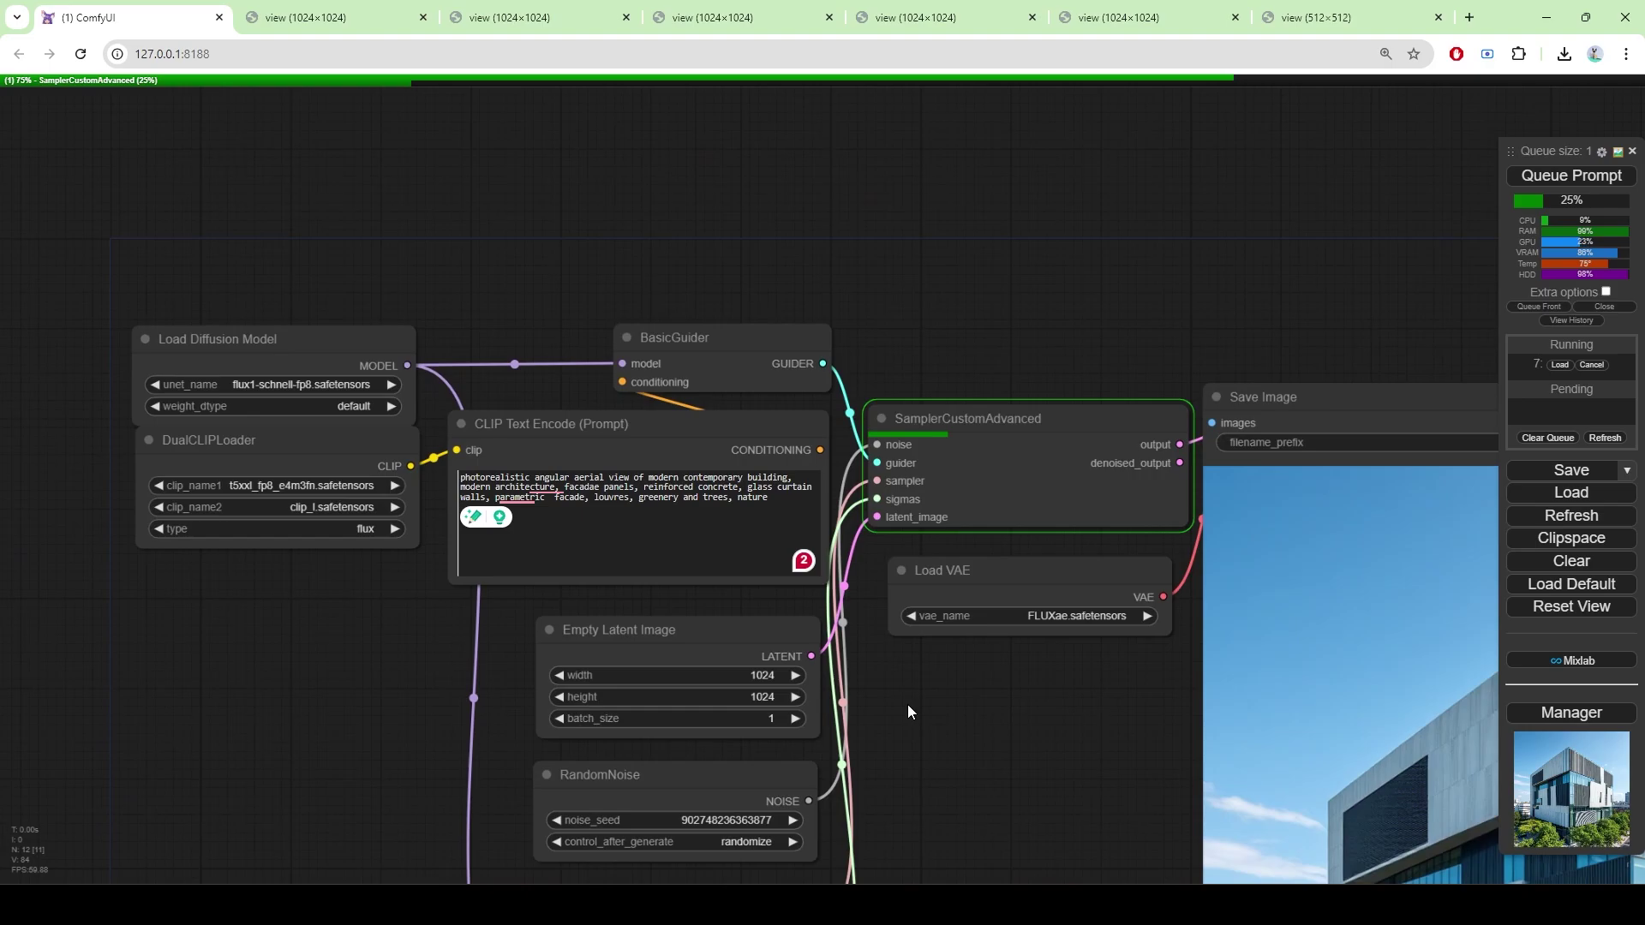
pyautogui.moveTo(908, 705); pyautogui.dragTo(684, 489)
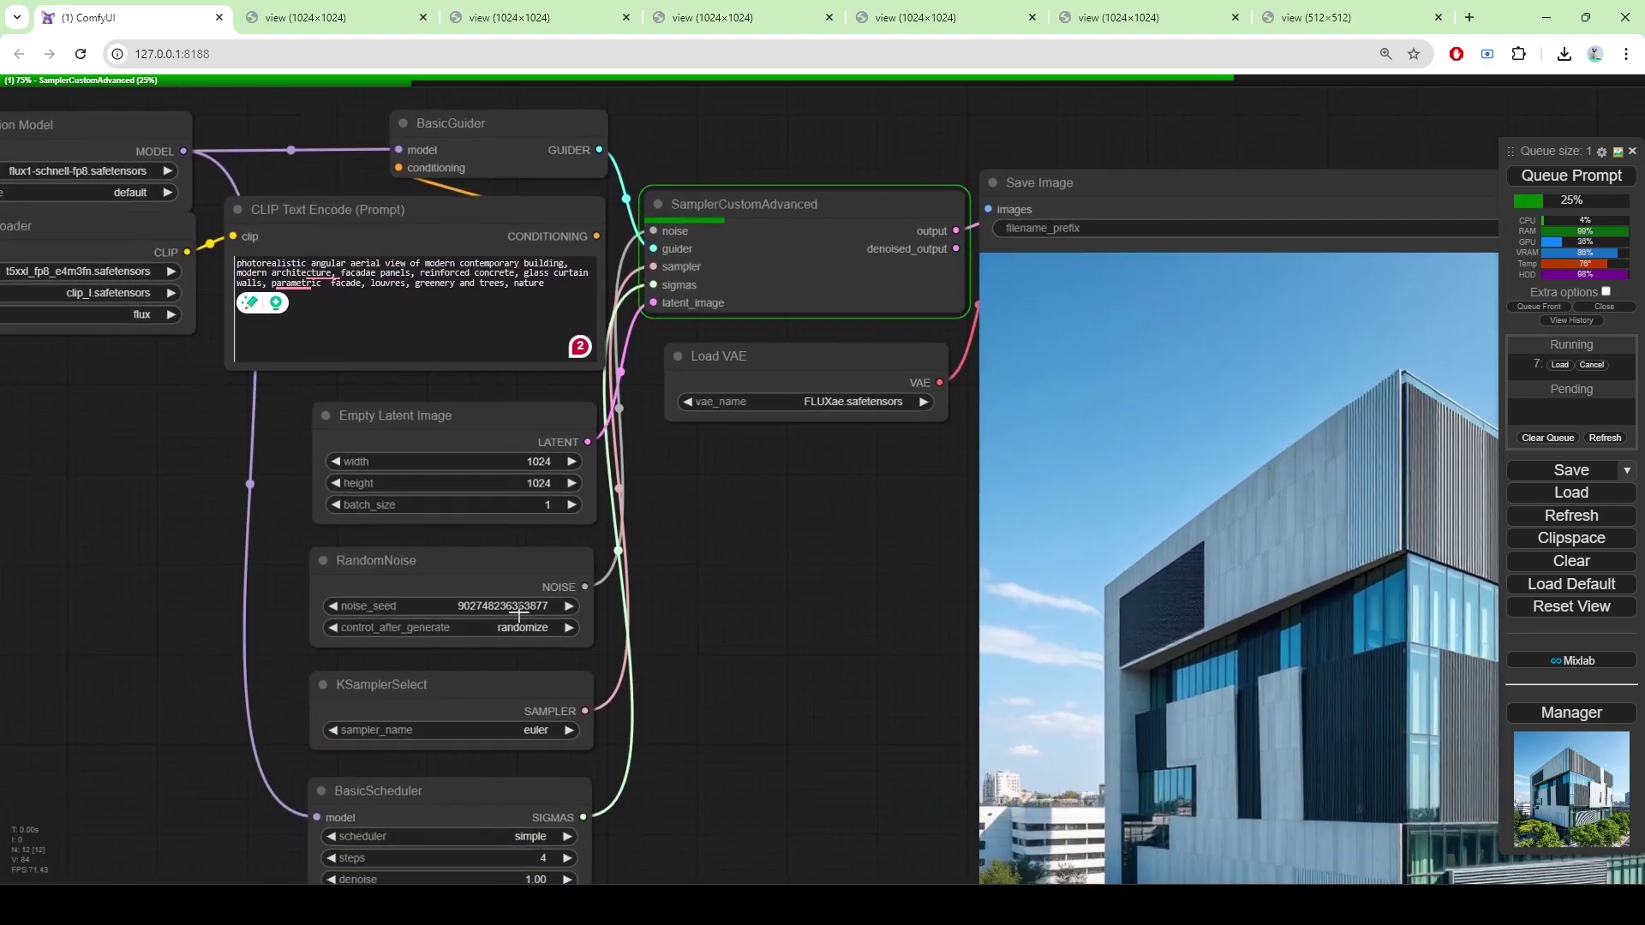
pyautogui.moveTo(508, 792); pyautogui.dragTo(533, 694)
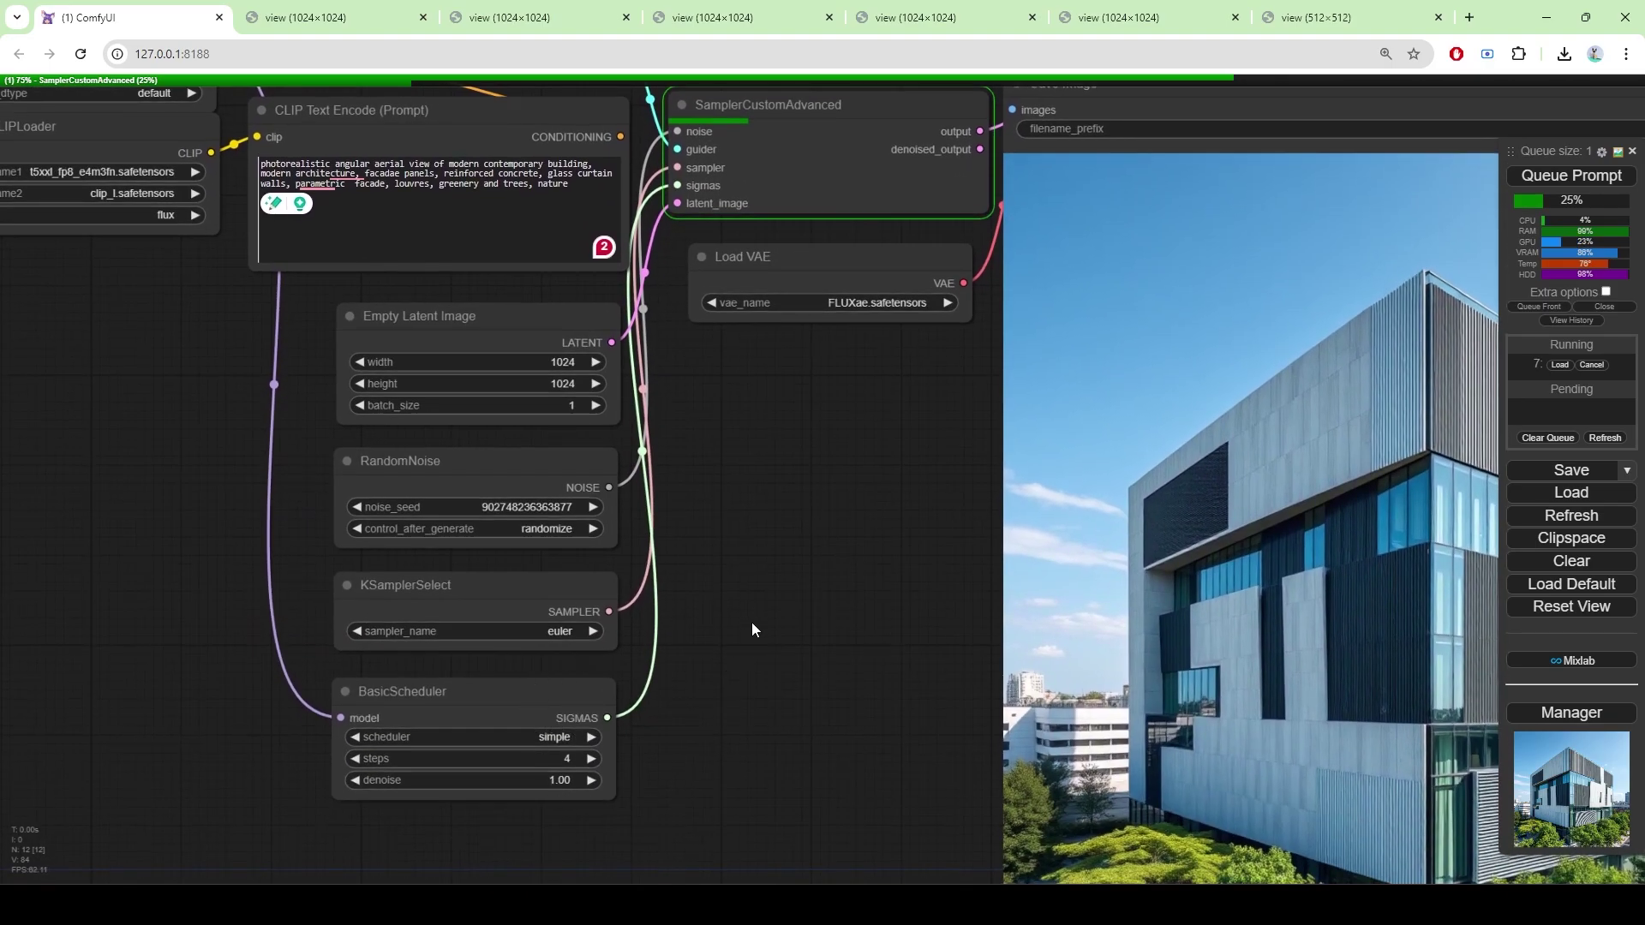
pyautogui.moveTo(752, 623); pyautogui.dragTo(584, 699)
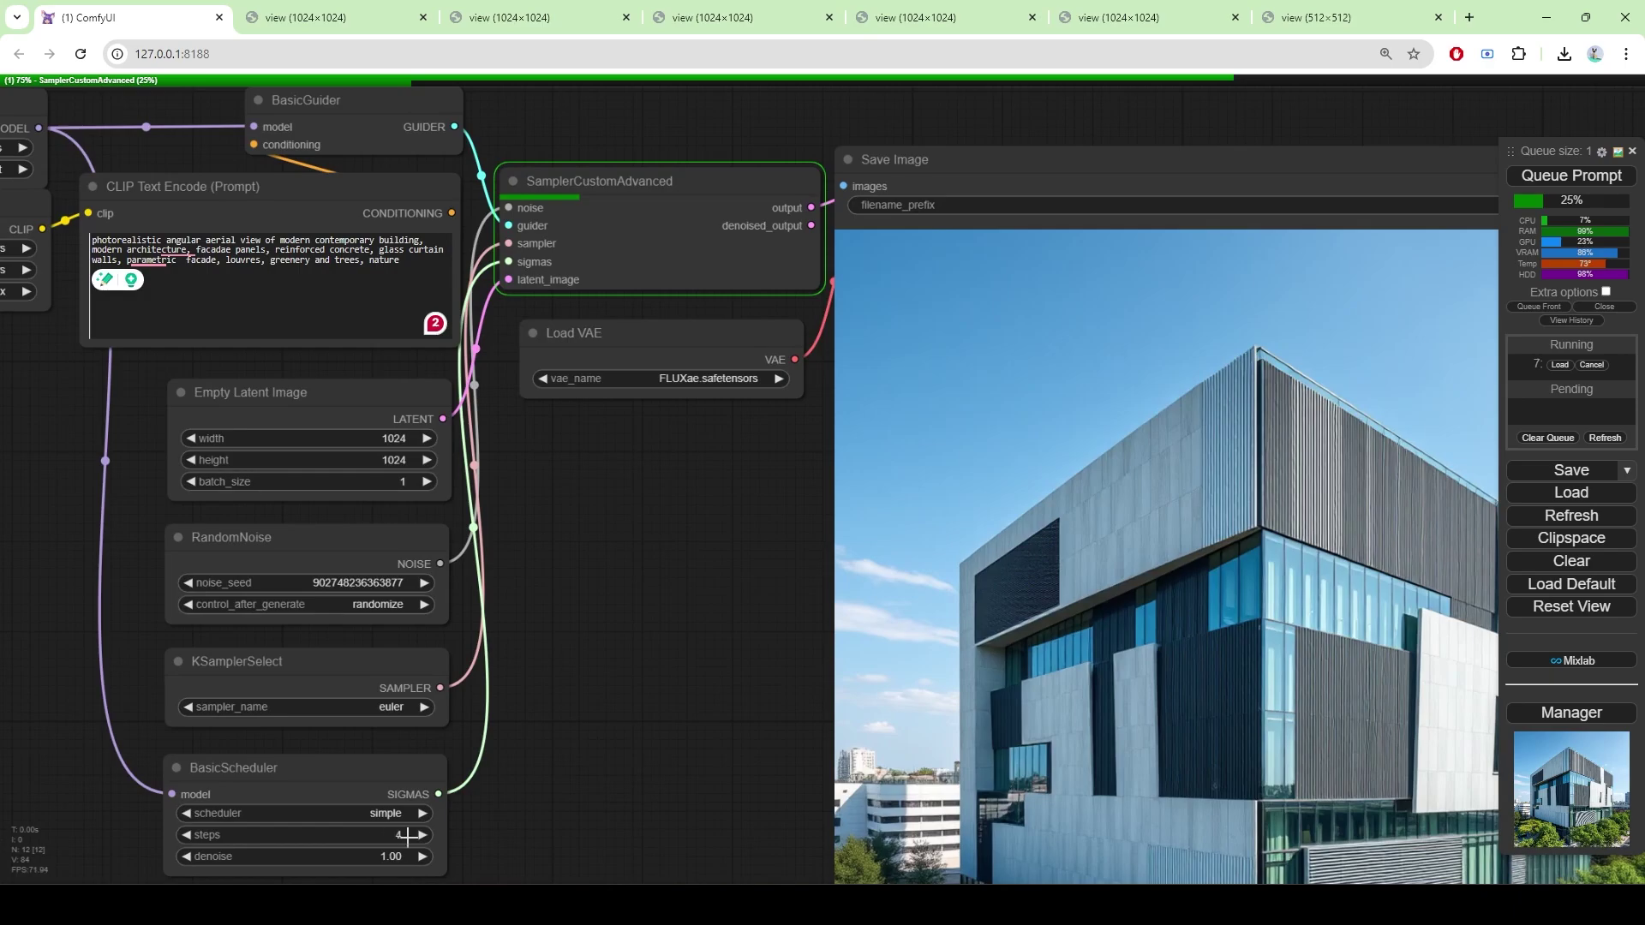
pyautogui.scroll(-1, 580, 593)
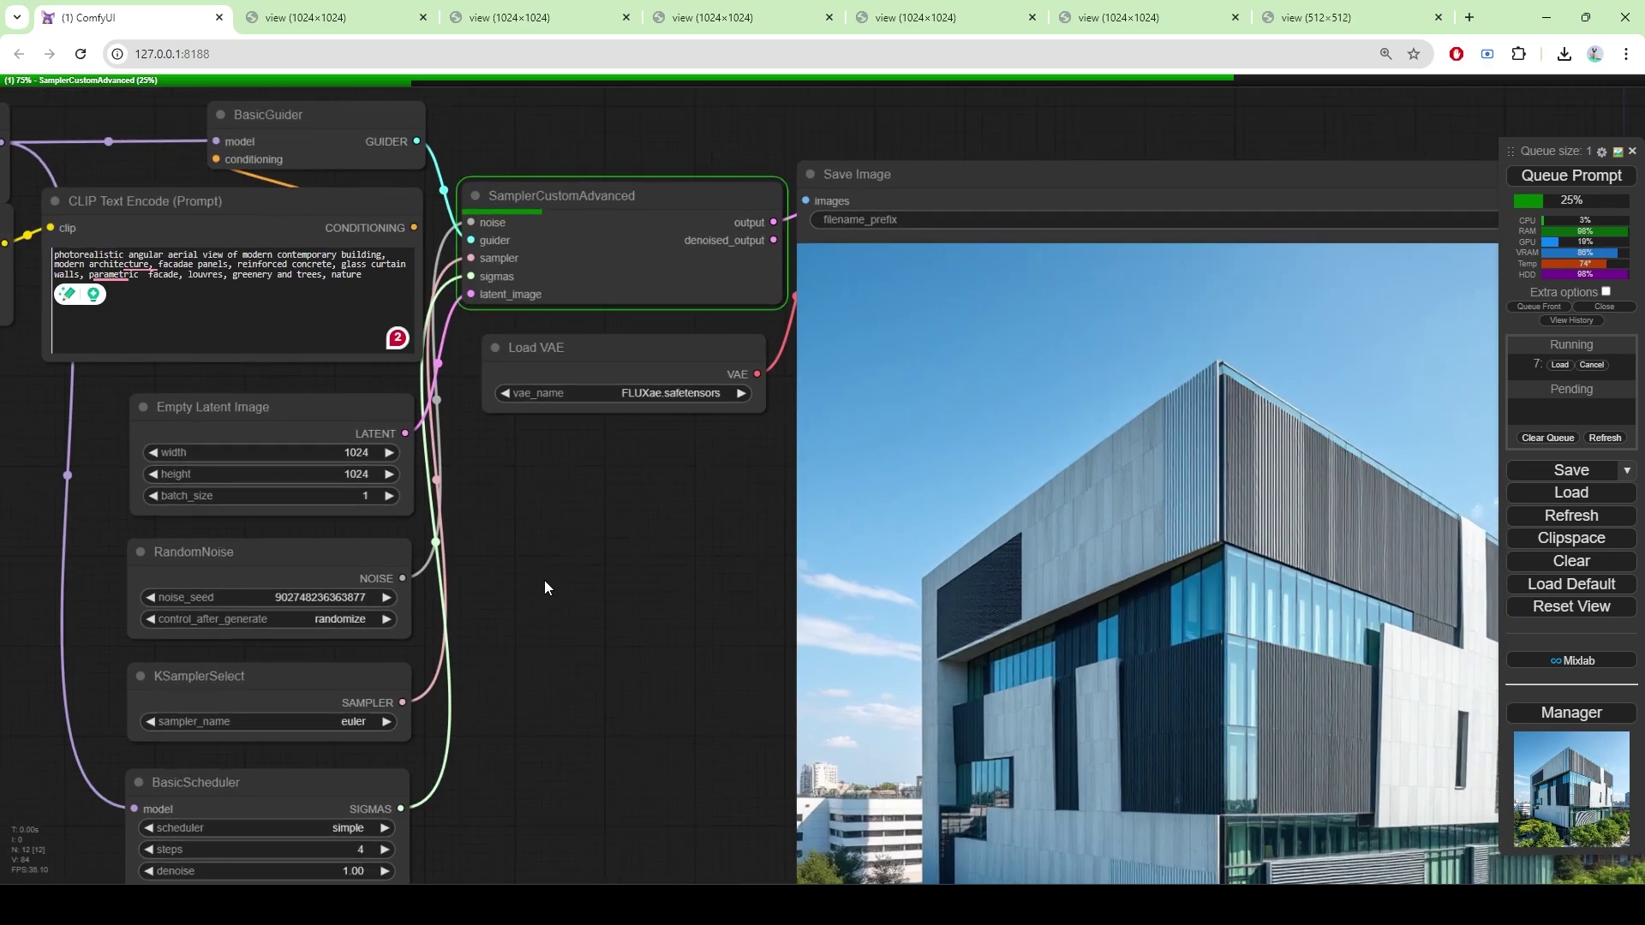
pyautogui.scroll(-1, 543, 587)
pyautogui.scroll(-1, 554, 606)
pyautogui.scroll(-1, 528, 540)
pyautogui.scroll(-1, 528, 481)
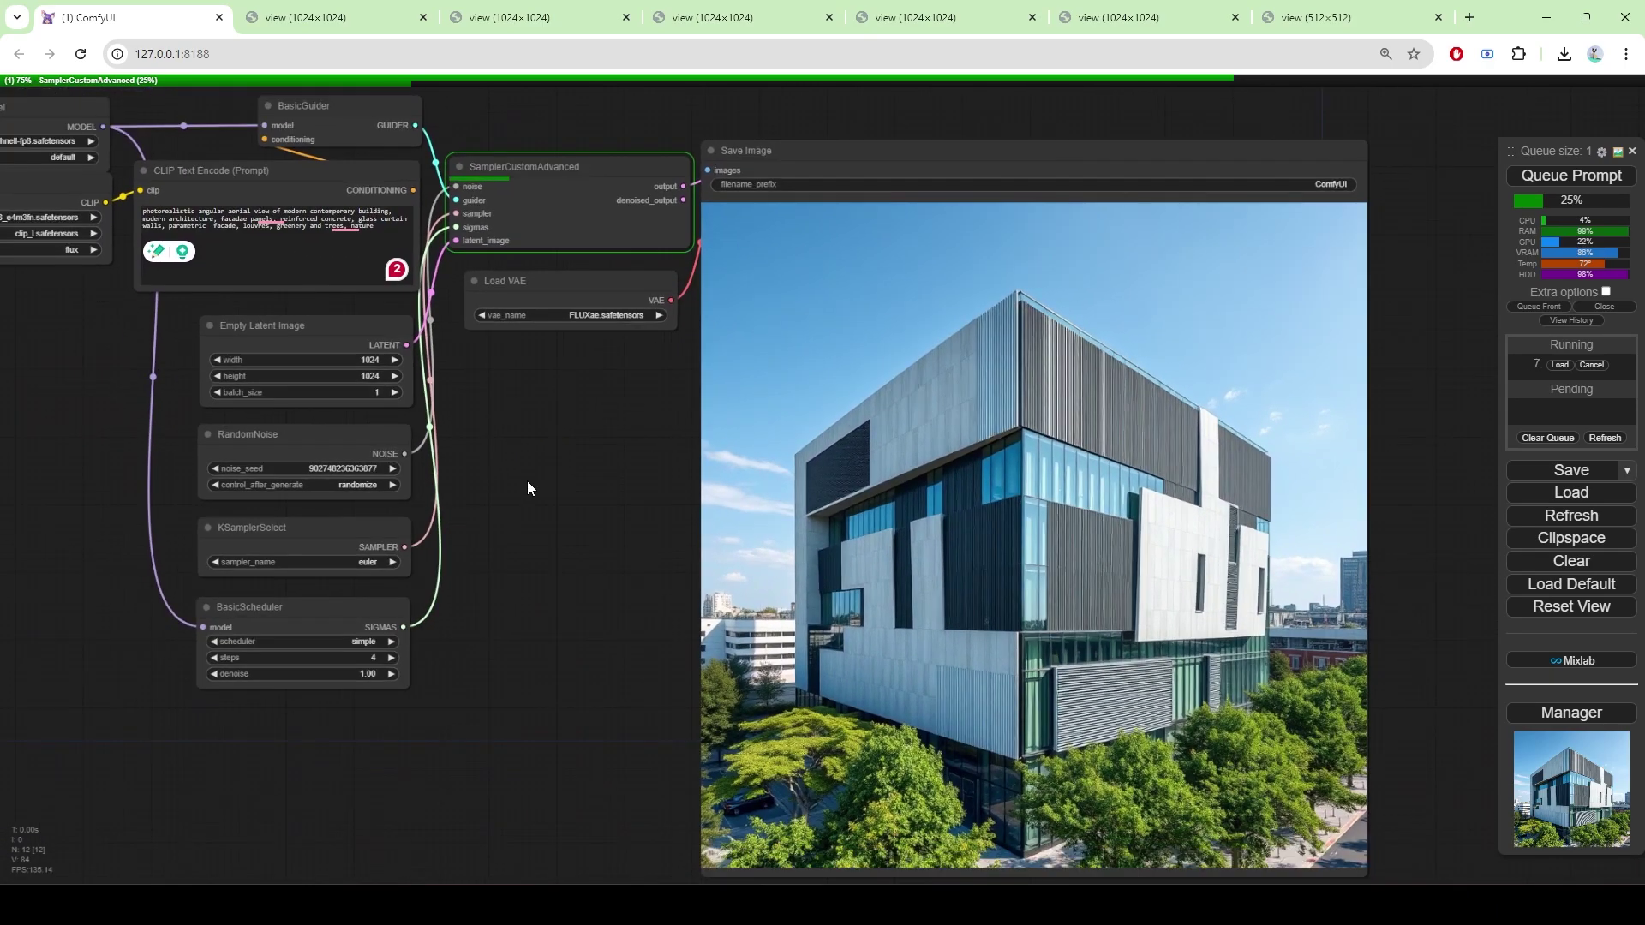
pyautogui.scroll(-1, 601, 477)
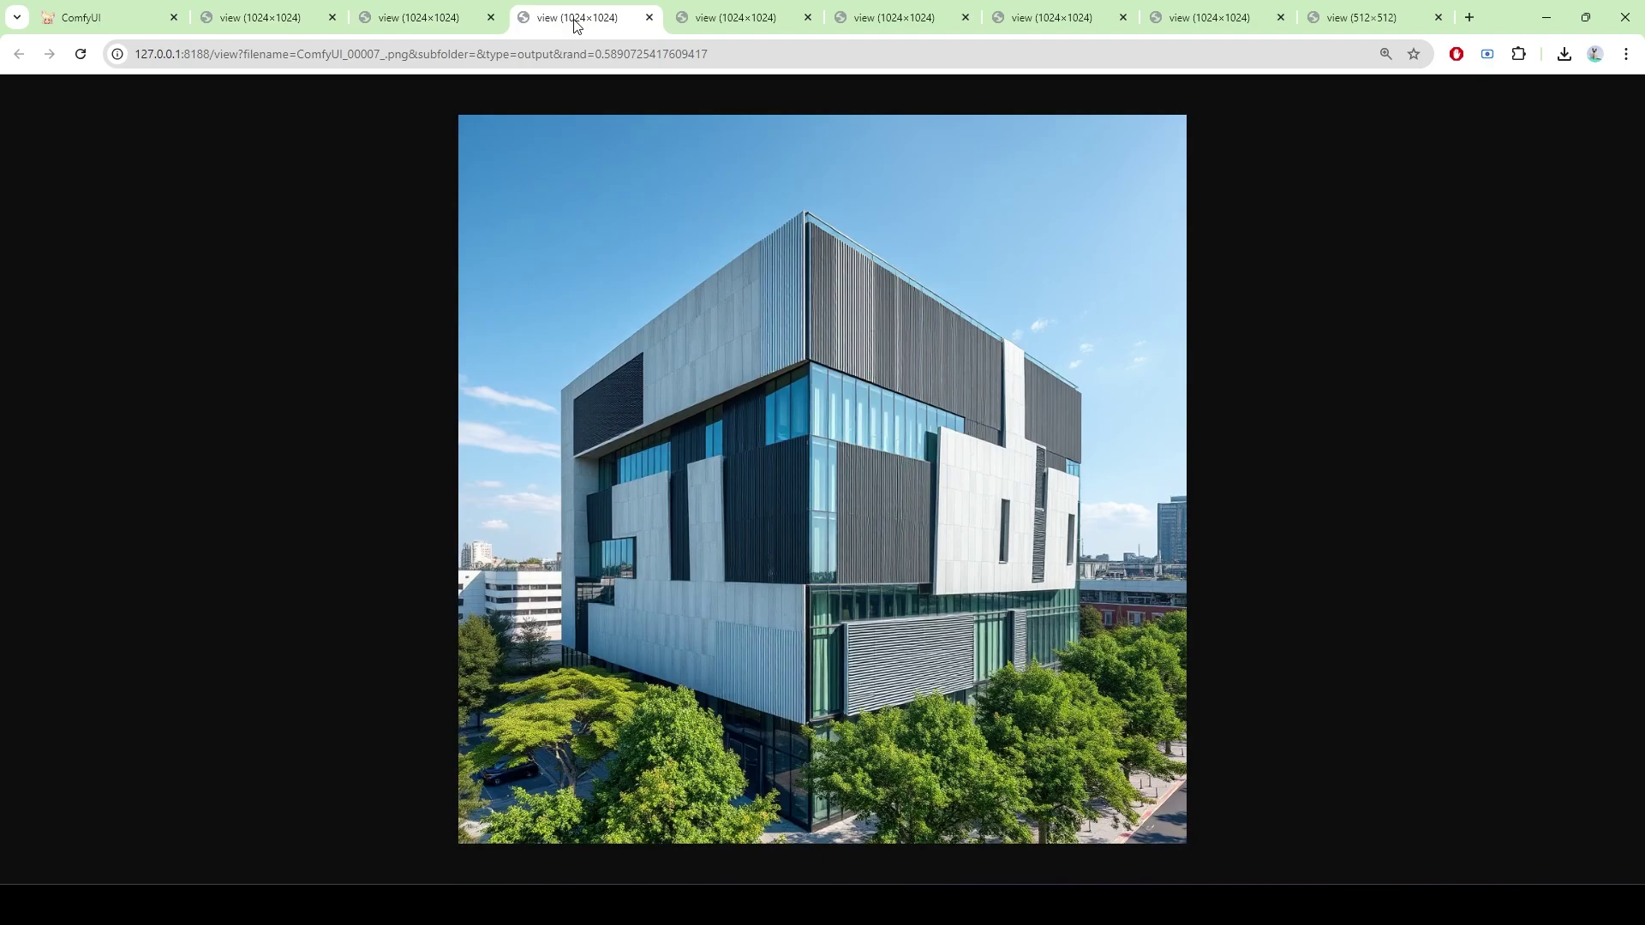
# Flip between the 1024×1024 render tabs: rooftop gardens, curved white, and grey-panelled buildings
pyautogui.click(745, 17)
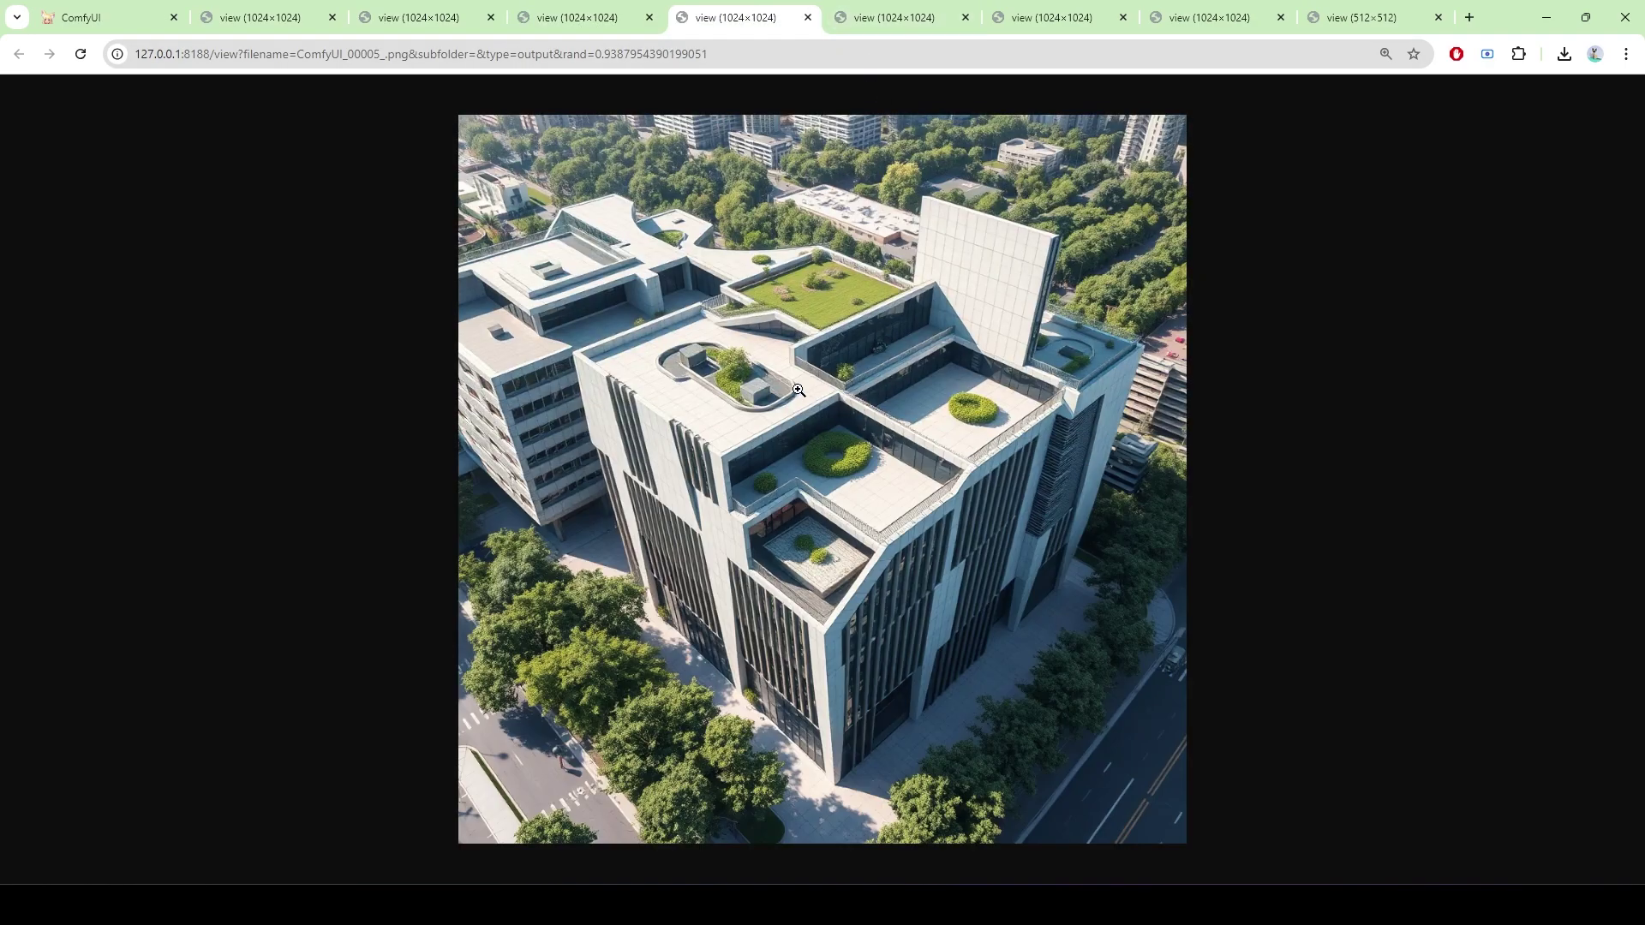
pyautogui.click(892, 26)
pyautogui.click(1076, 20)
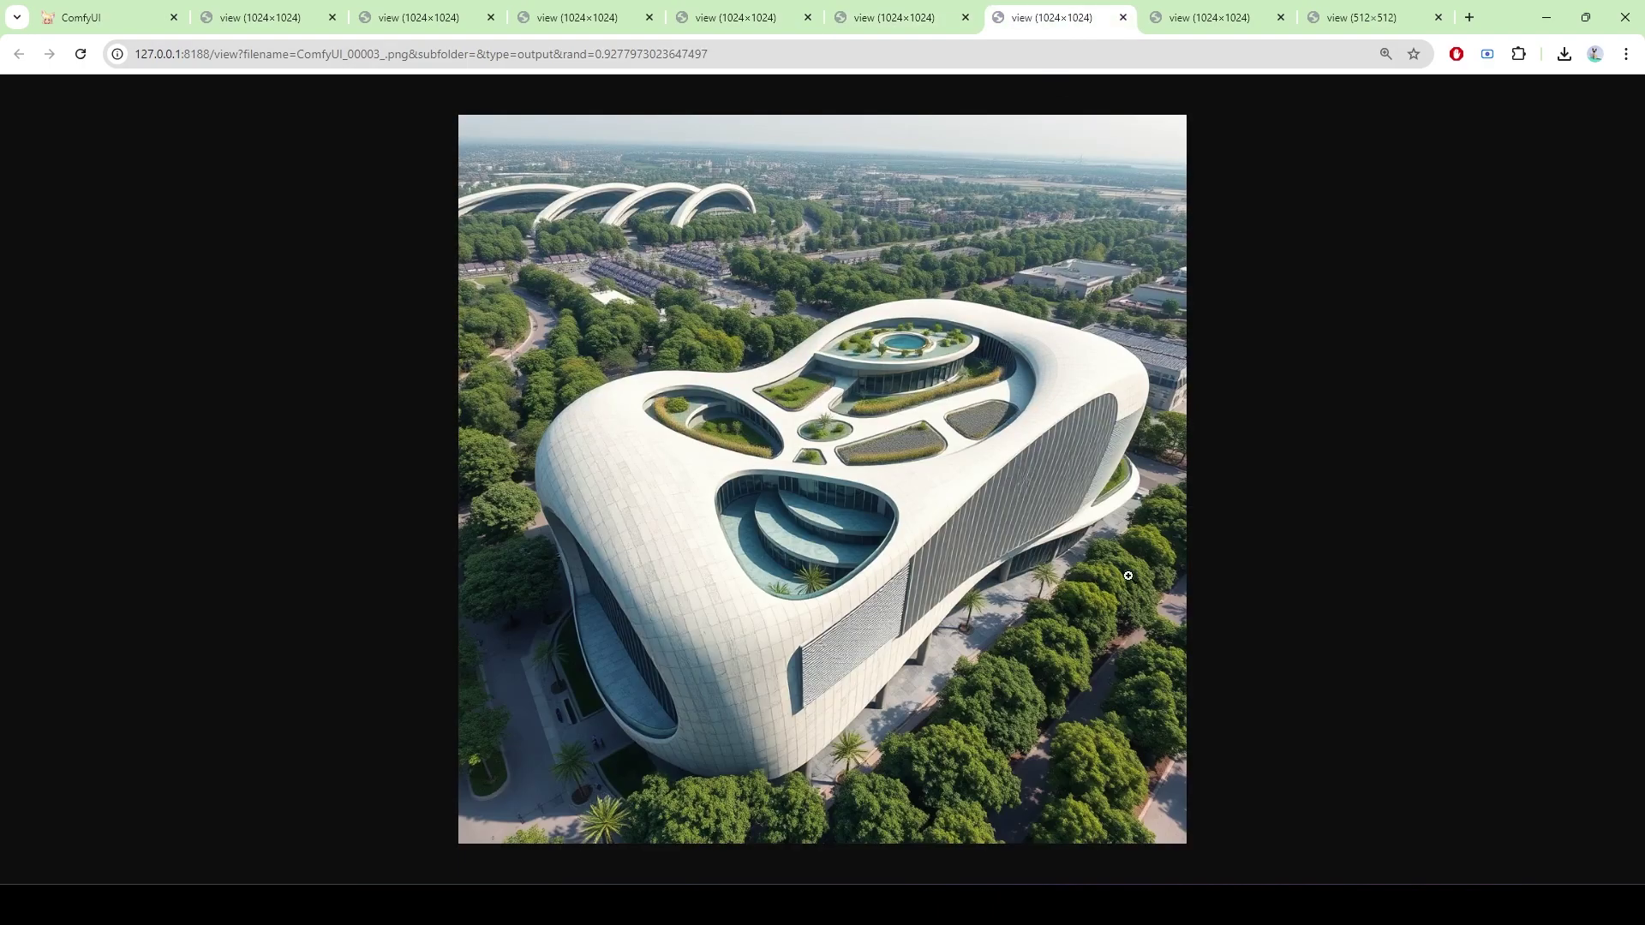
pyautogui.click(605, 19)
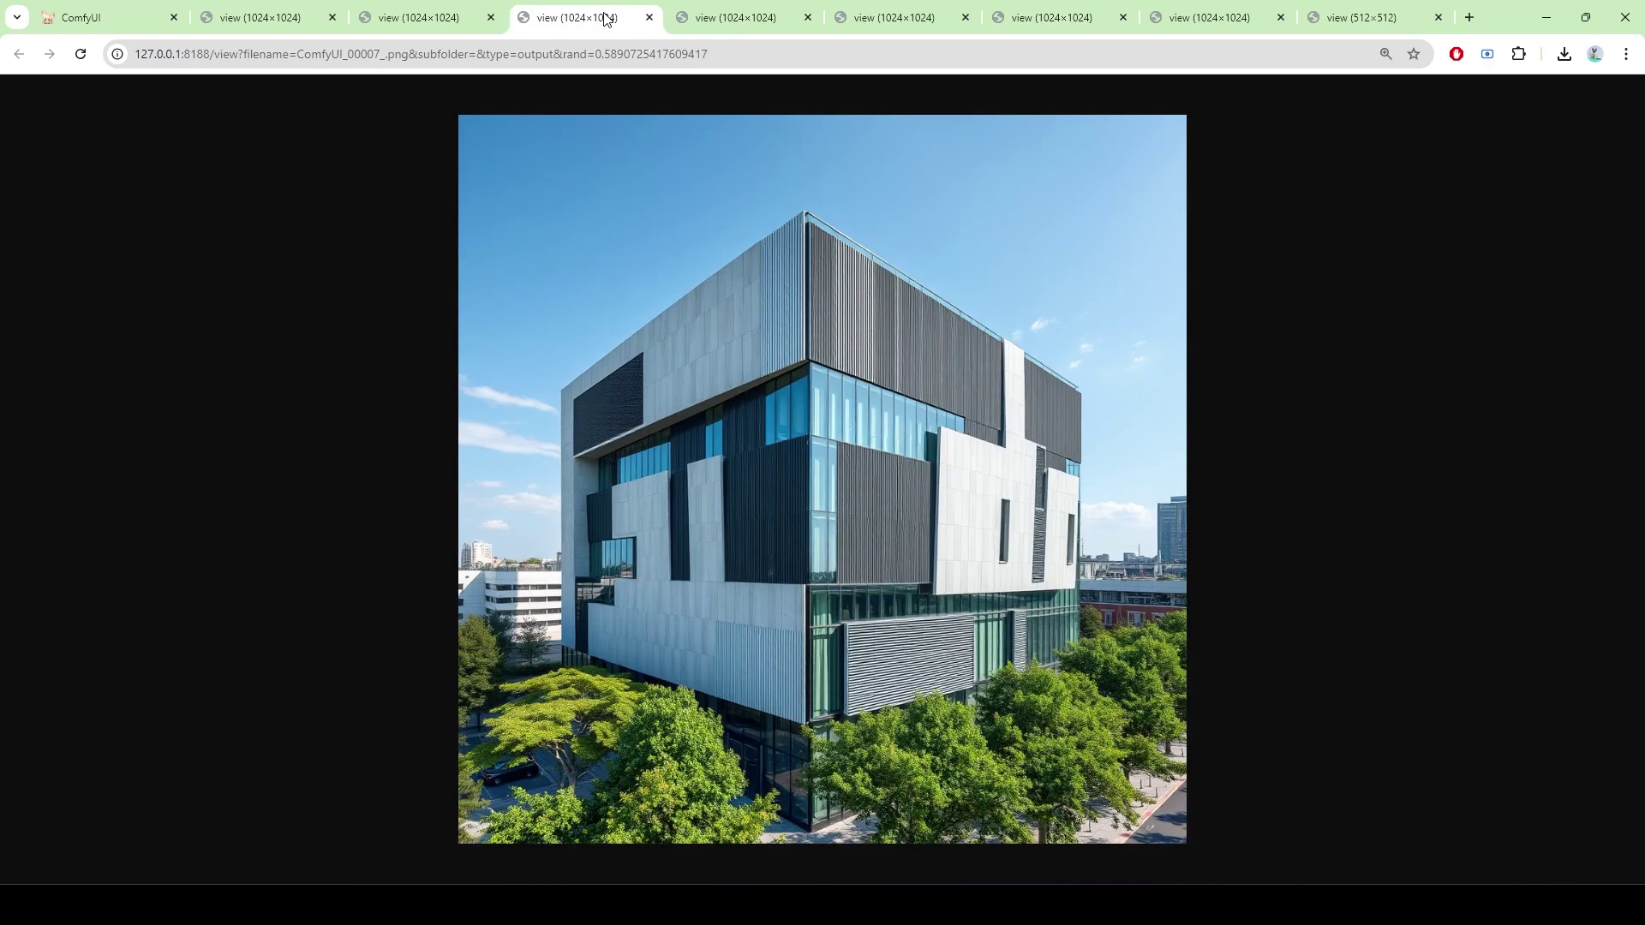
pyautogui.click(771, 18)
pyautogui.click(919, 17)
pyautogui.click(801, 16)
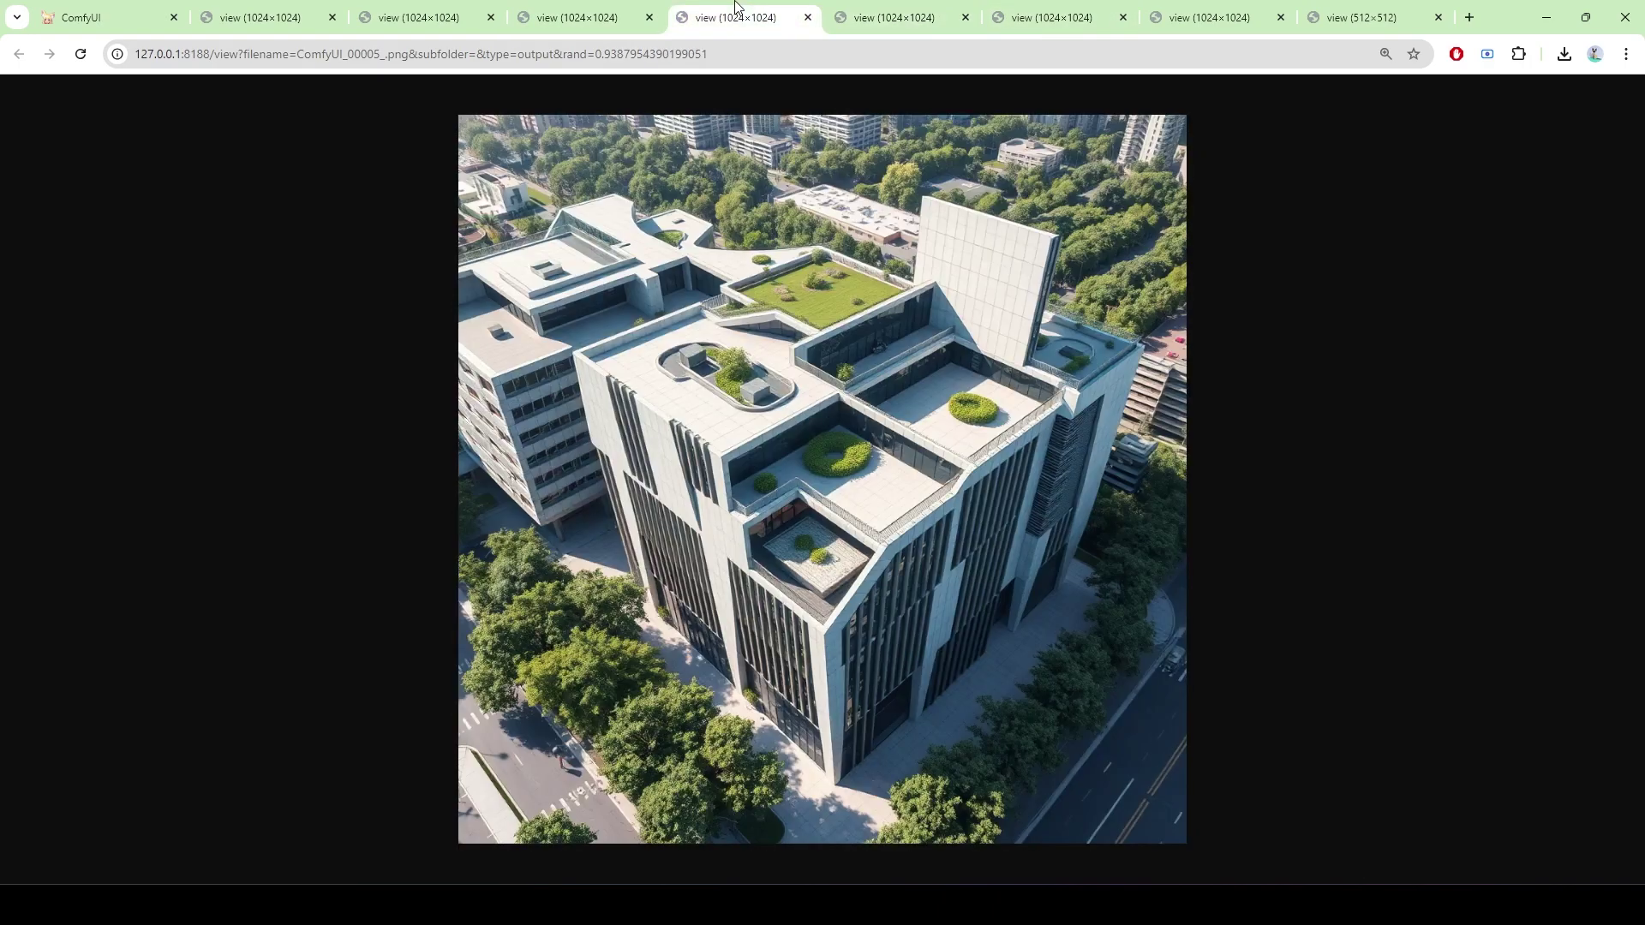